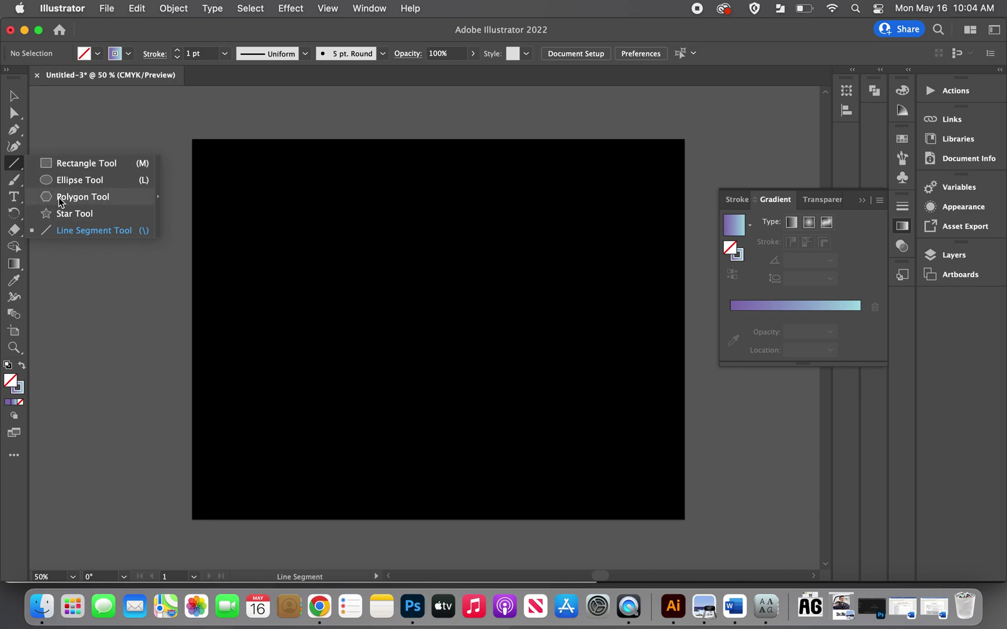
Draw a horizontal gradient-stroked line near the artboard's upper edge with the Line Segment tool and place a copy about 463 pt below it.
{"action": "left_click", "coordinate": [89, 231]}
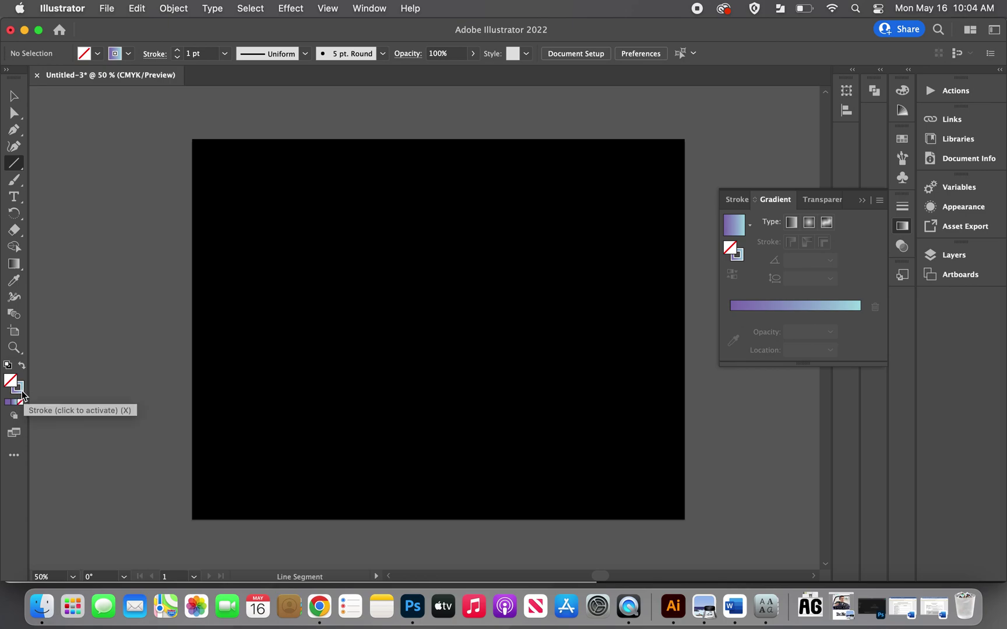
{"action": "left_click", "coordinate": [21, 394]}
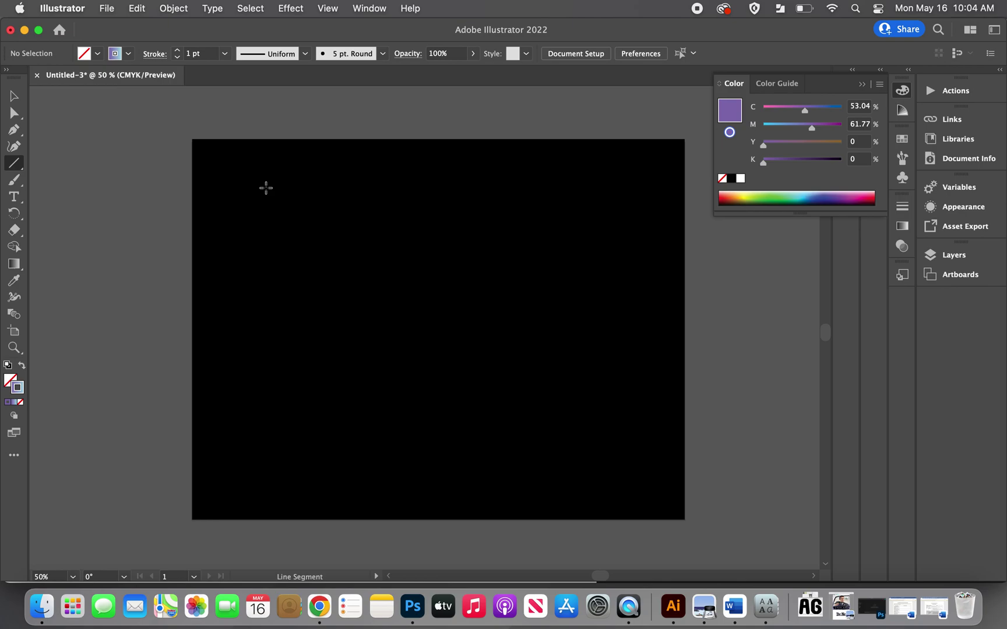
{"action": "left_click_drag", "start_coordinate": [265, 187], "coordinate": [590, 183]}
{"action": "left_click", "coordinate": [15, 94]}
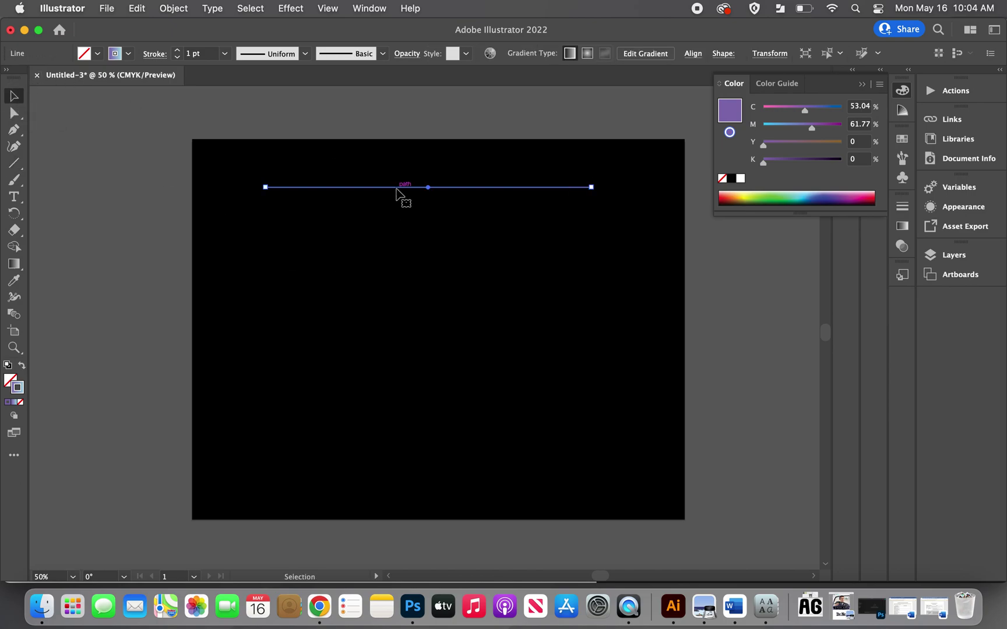
{"action": "left_click_drag", "start_coordinate": [396, 189], "coordinate": [400, 475]}
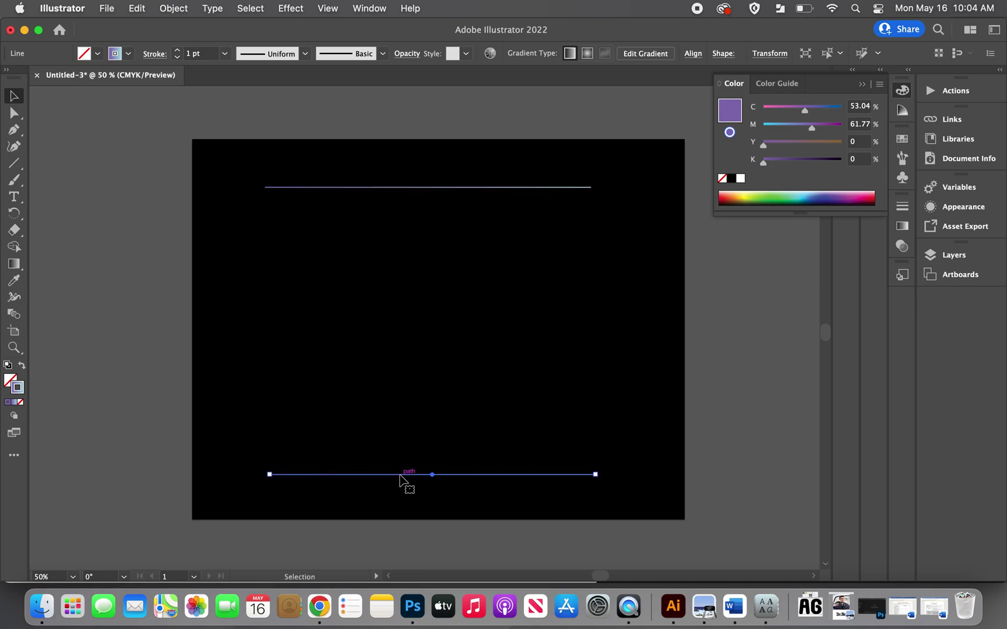
Select both lines and set the blend spacing to Specified Steps with 50 steps.
{"action": "left_click", "coordinate": [509, 187], "text": "shift"}
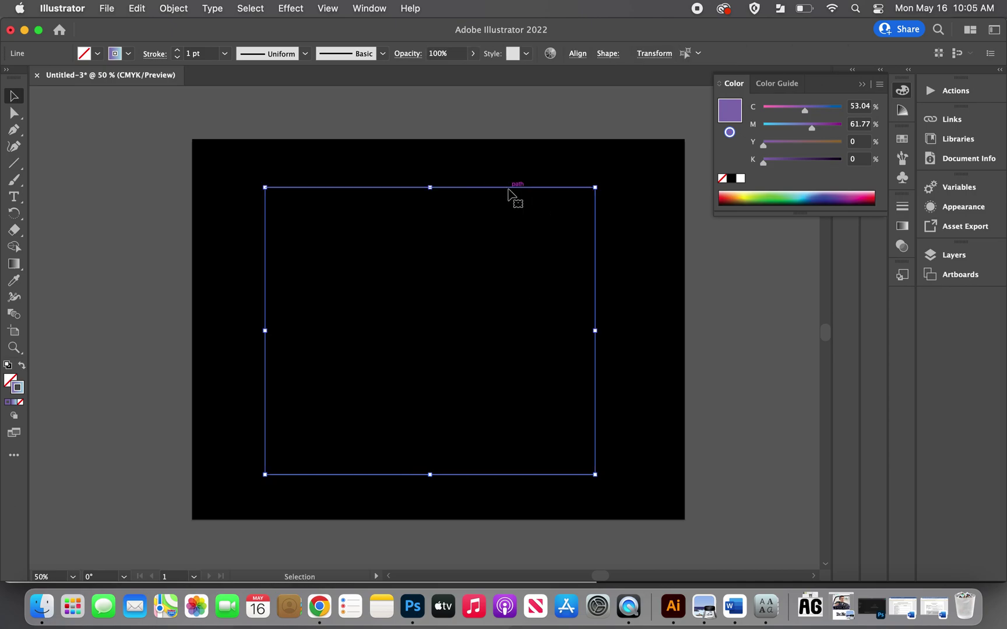
{"action": "left_click", "coordinate": [174, 9]}
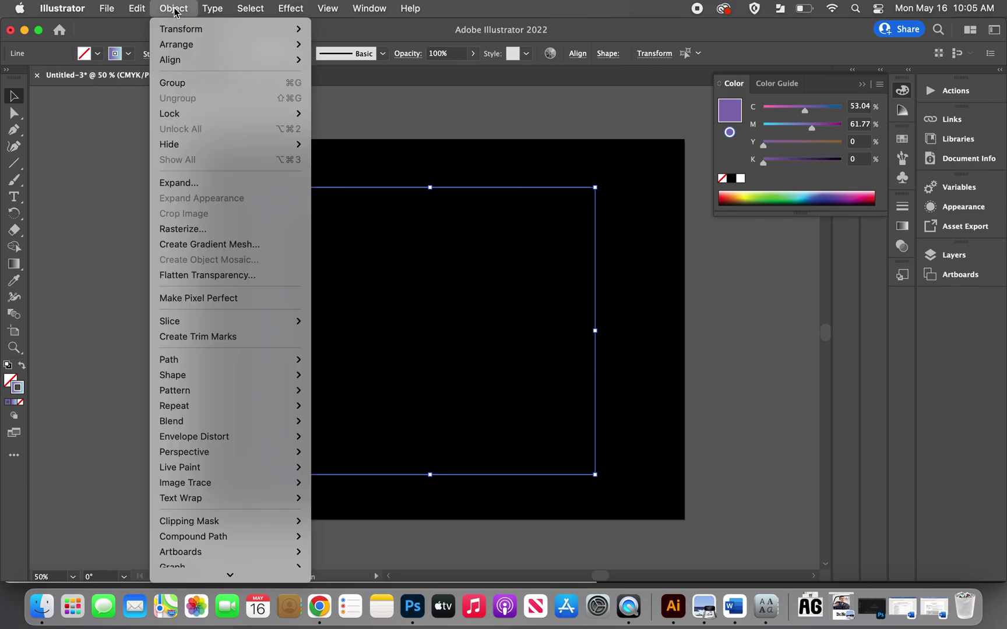
{"action": "mouse_move", "coordinate": [196, 426]}
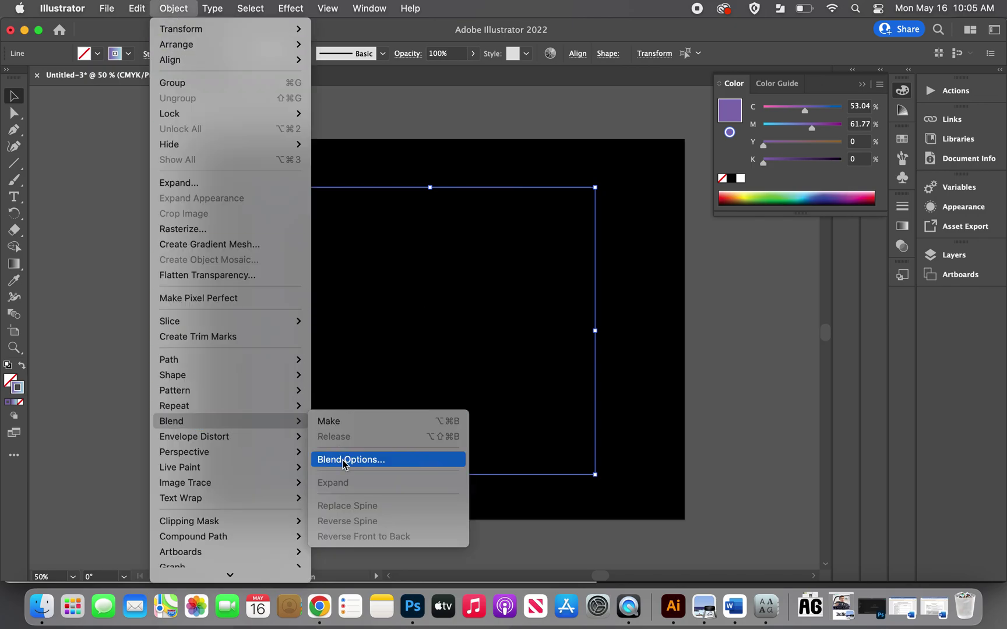
{"action": "left_click", "coordinate": [390, 463]}
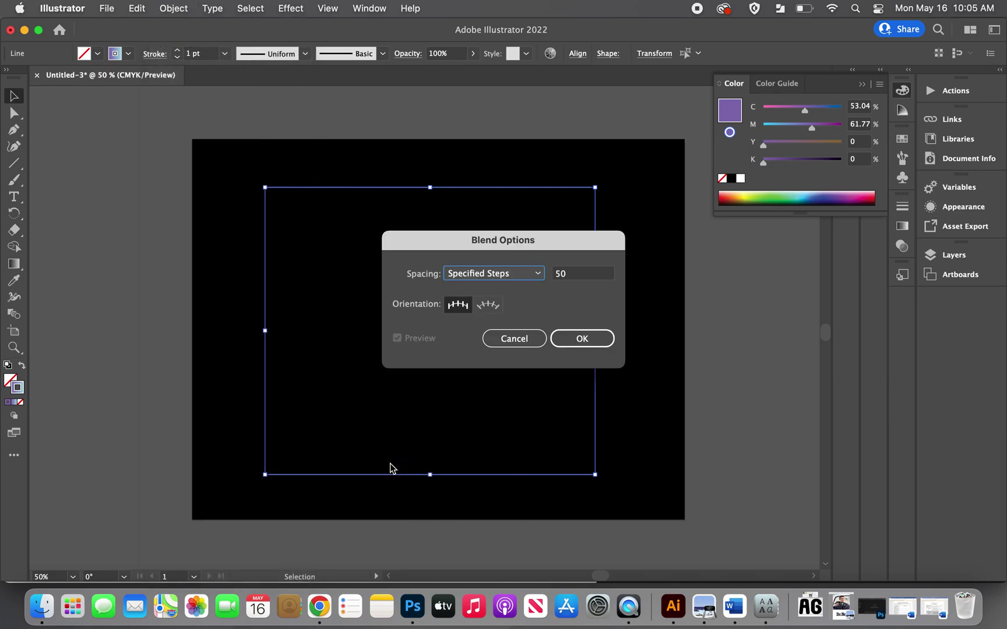
{"action": "left_click", "coordinate": [513, 274]}
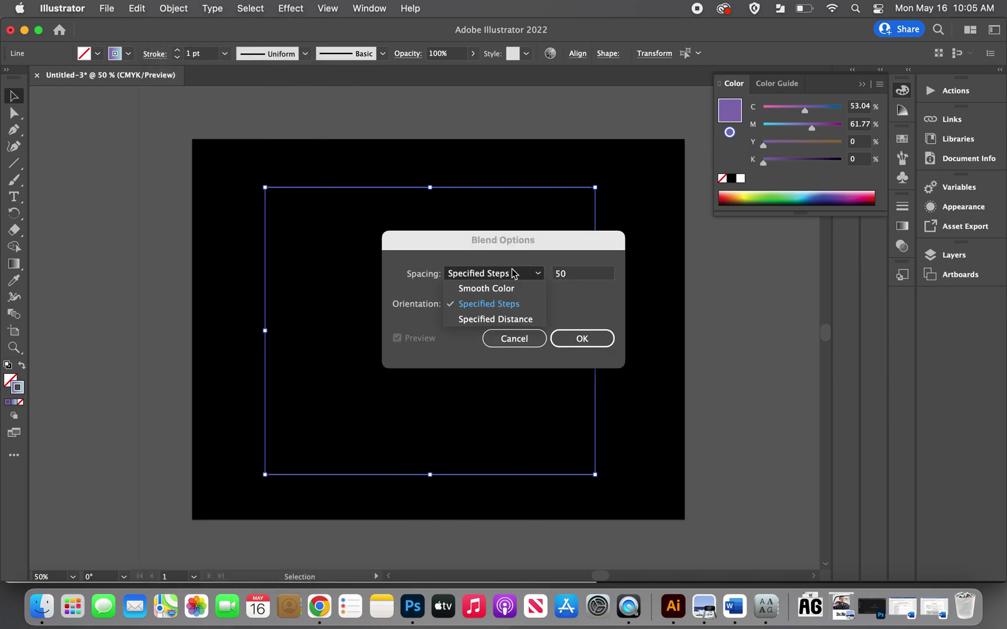
{"action": "left_click", "coordinate": [503, 306]}
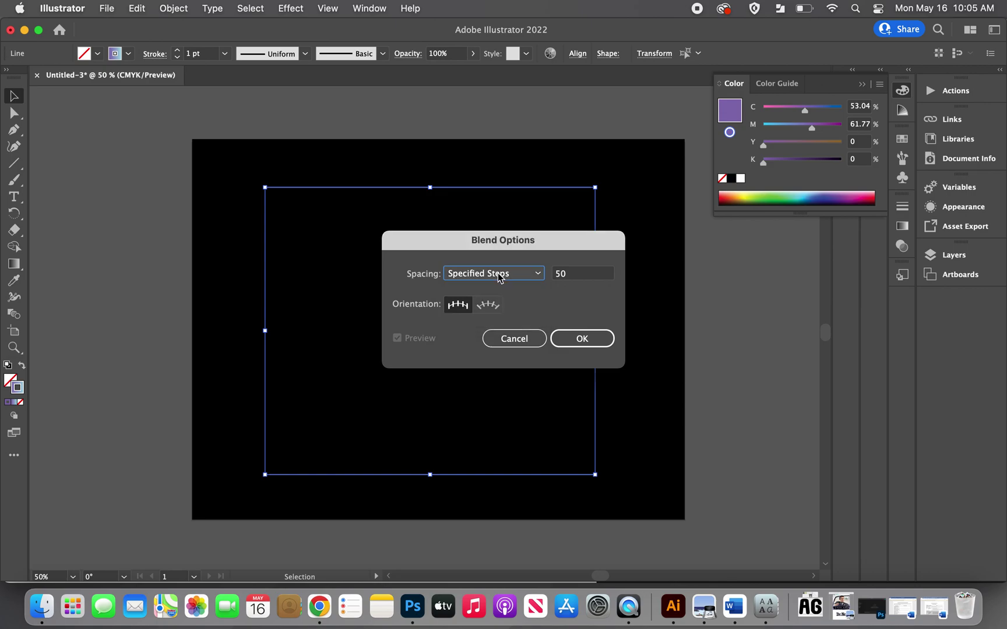
{"action": "left_click", "coordinate": [585, 275]}
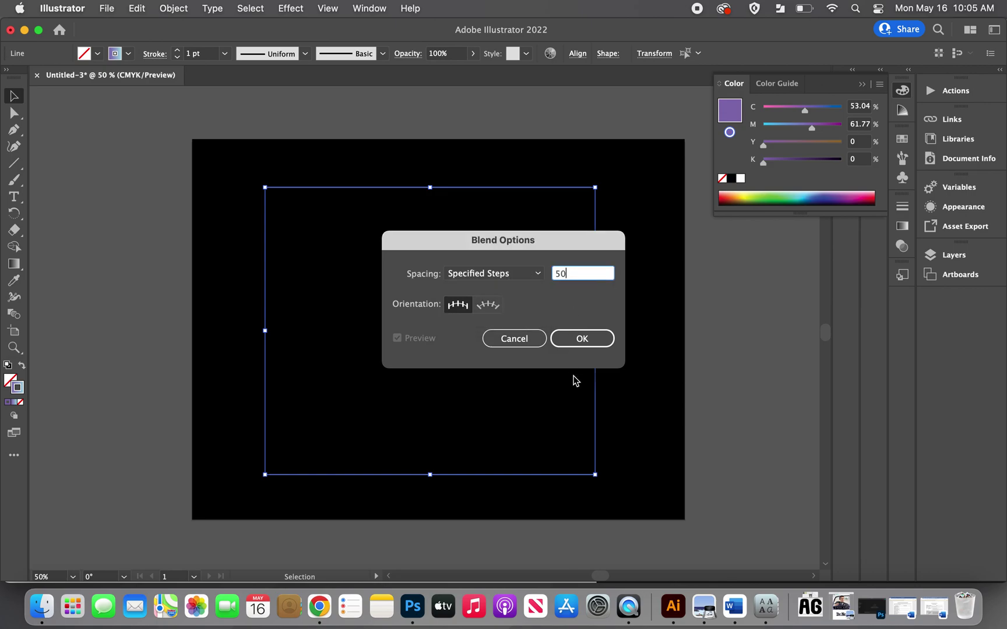
{"action": "left_click", "coordinate": [590, 343]}
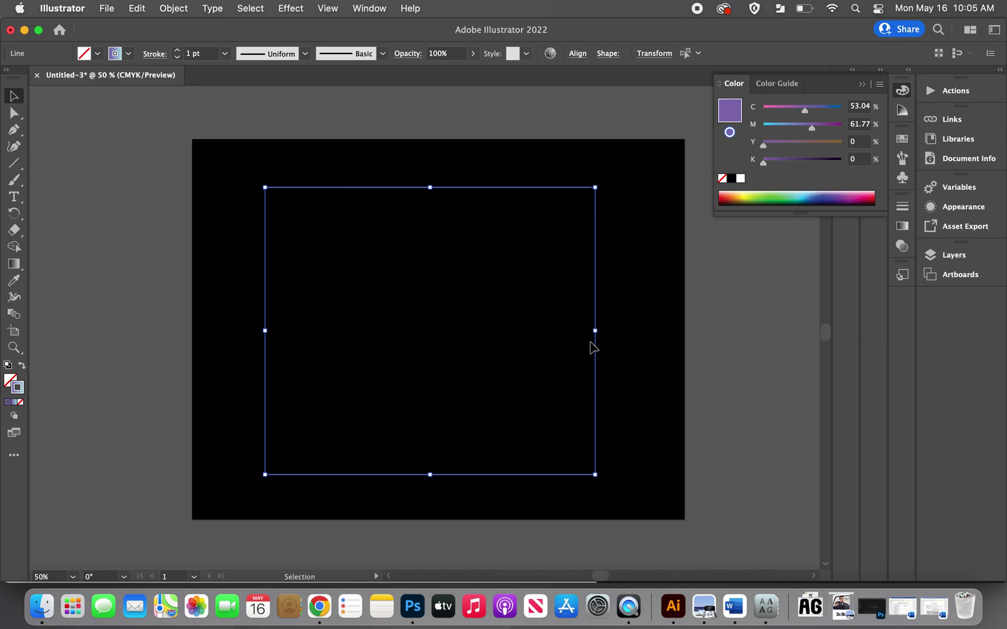
Make a blend between the two selected lines.
{"action": "left_click", "coordinate": [175, 9]}
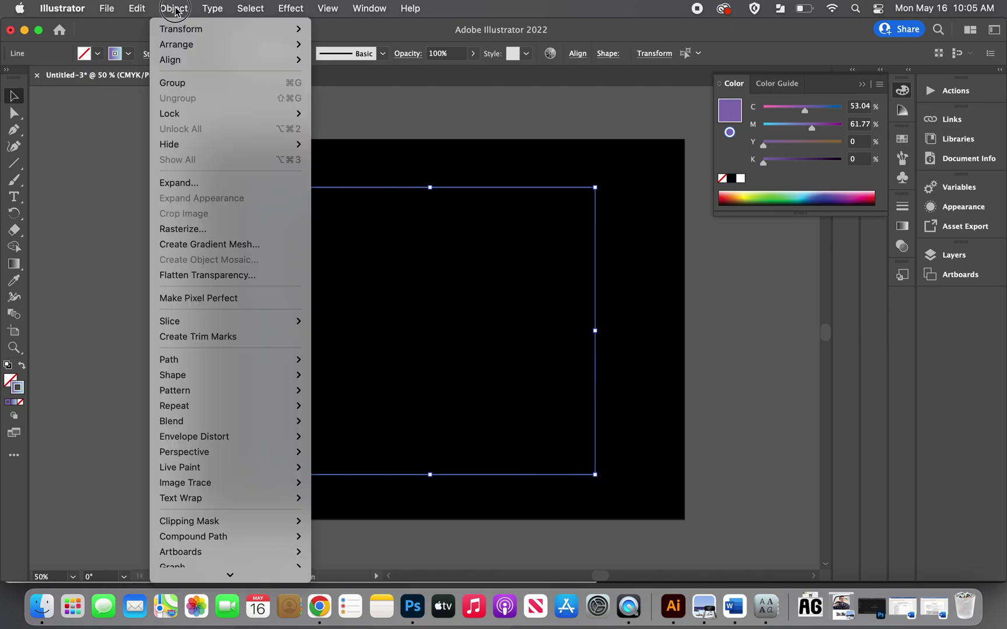
{"action": "mouse_move", "coordinate": [227, 422]}
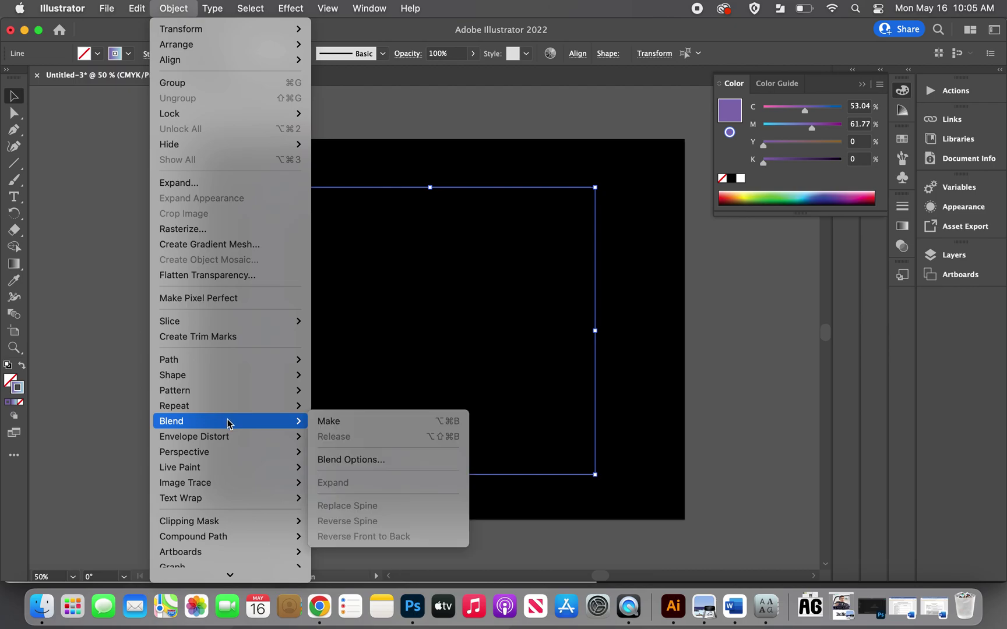
{"action": "left_click", "coordinate": [328, 421]}
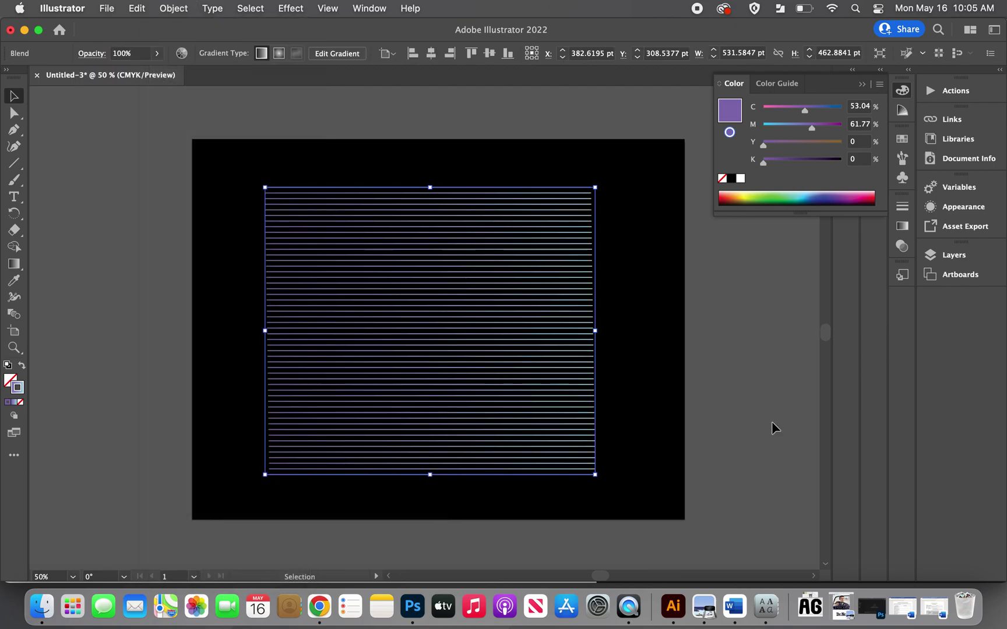
Apply an Envelope Distort mesh with 5 rows and 5 columns to the line blend.
{"action": "key", "text": "super+equal"}
{"action": "key", "text": "super+equal"}
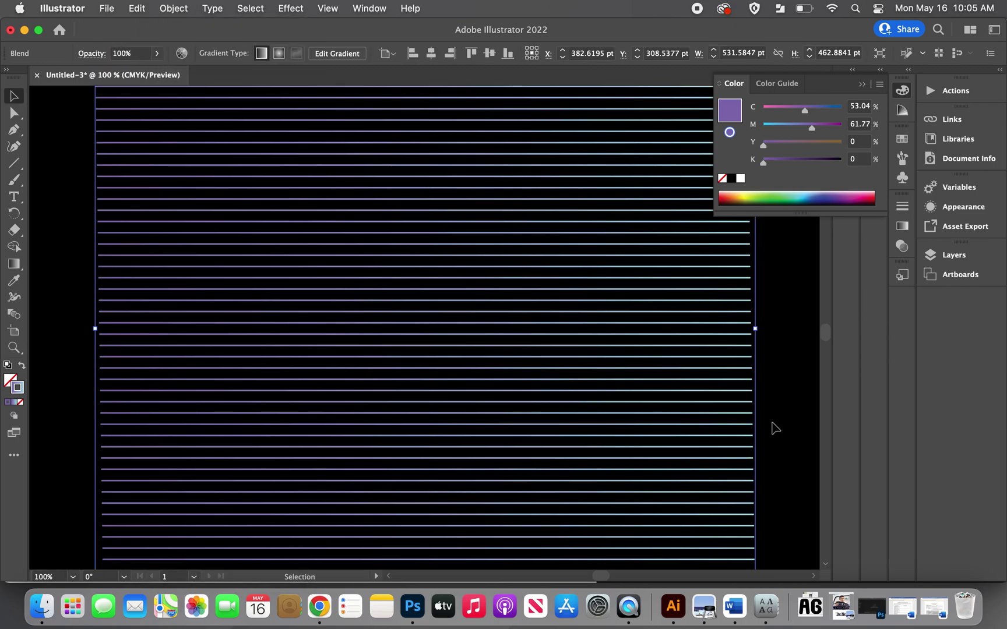
{"action": "key", "text": "super+minus"}
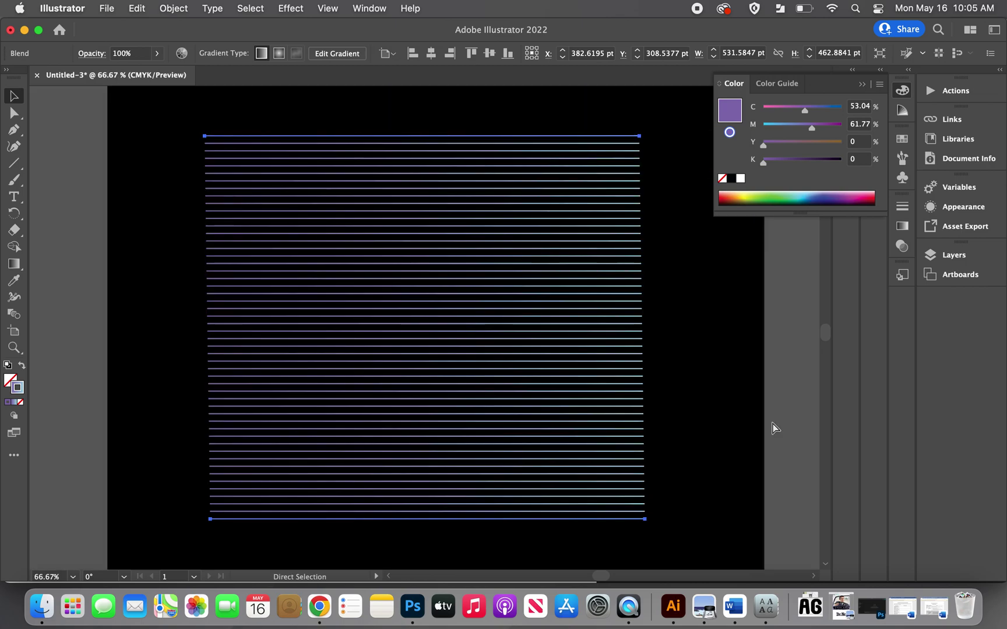
{"action": "key", "text": "v"}
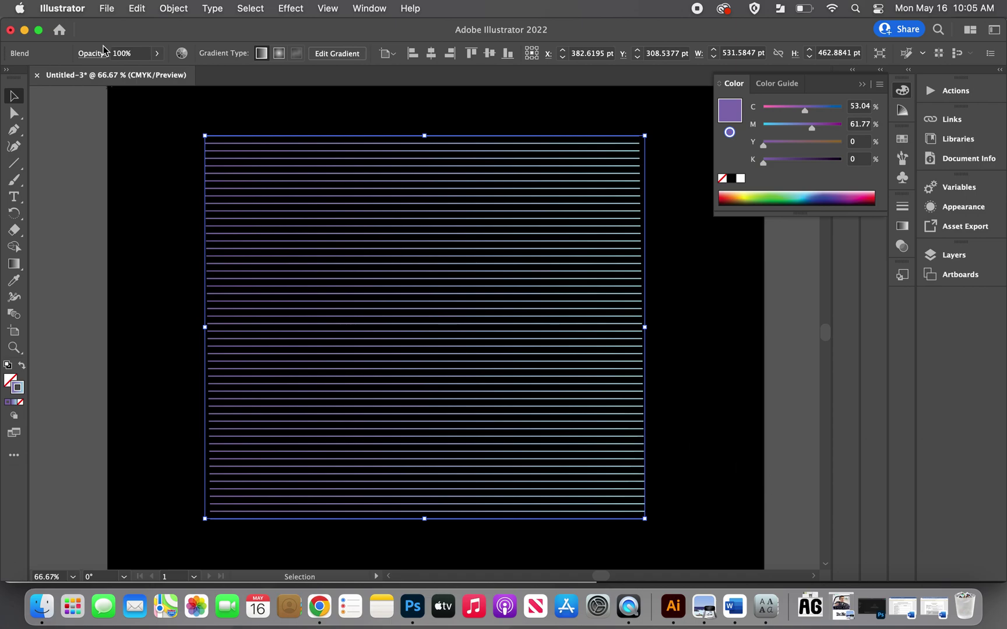
{"action": "left_click", "coordinate": [173, 8]}
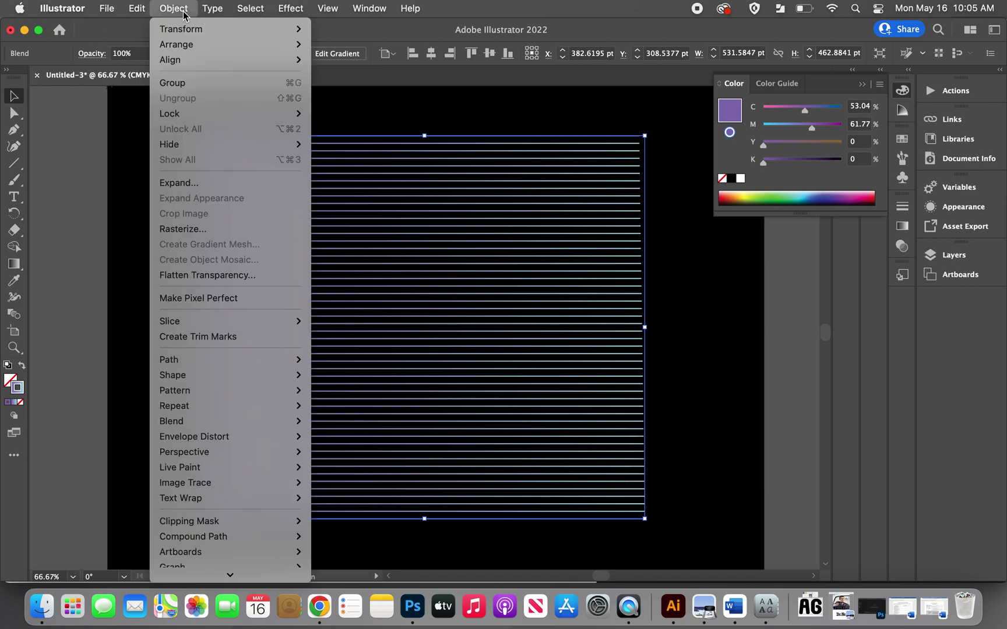
{"action": "mouse_move", "coordinate": [280, 444]}
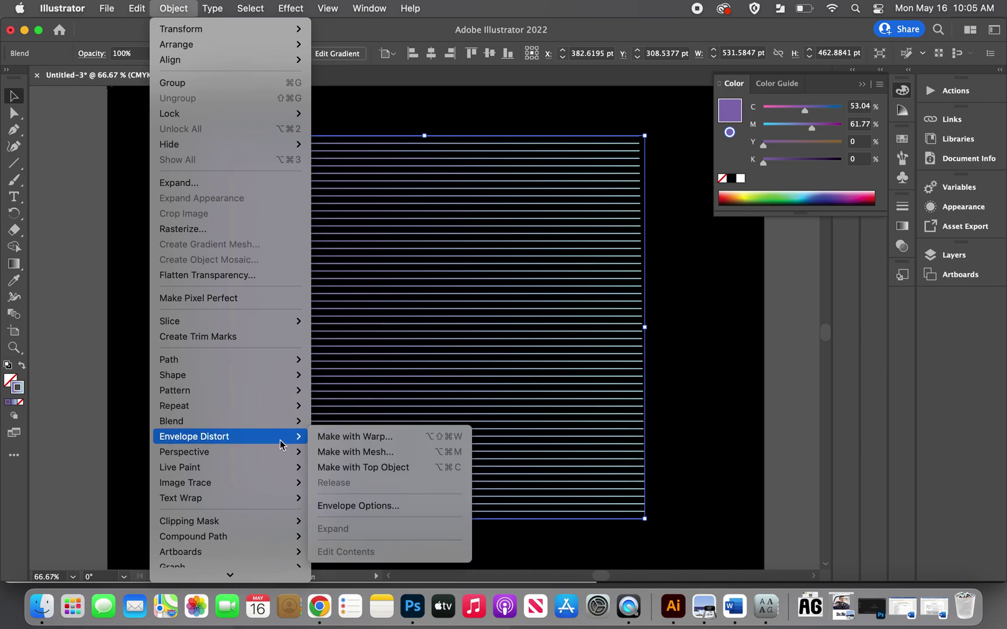
{"action": "left_click", "coordinate": [337, 452]}
{"action": "left_click_drag", "start_coordinate": [508, 237], "coordinate": [763, 251]}
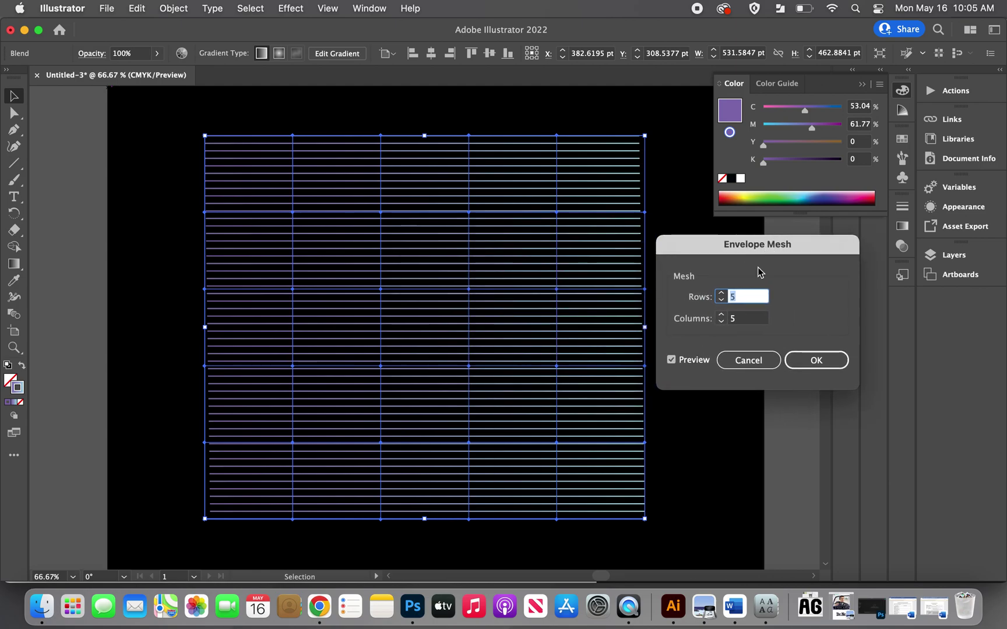
{"action": "left_click", "coordinate": [745, 318]}
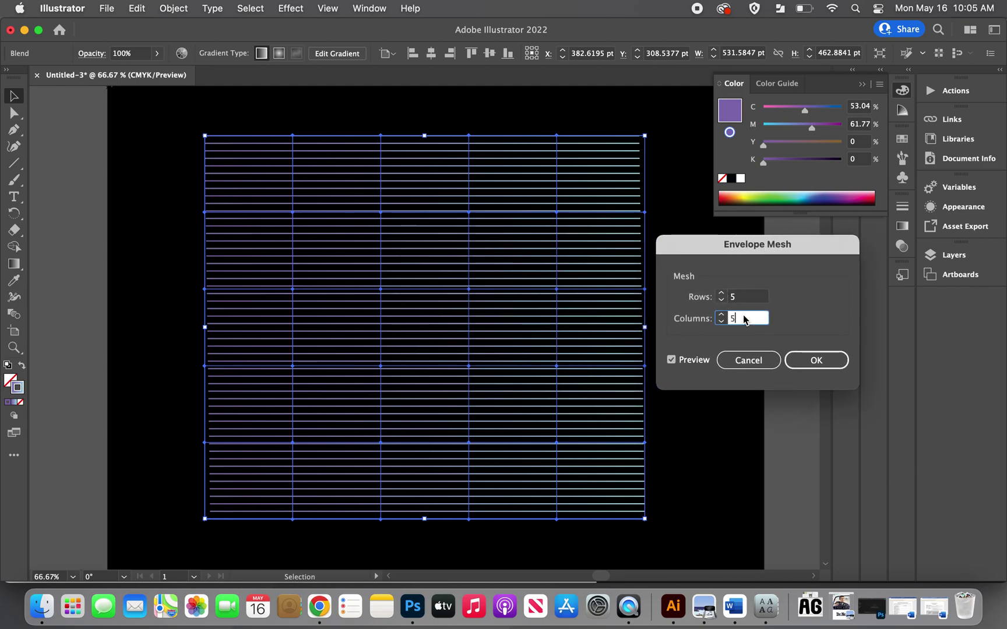
{"action": "left_click", "coordinate": [816, 361]}
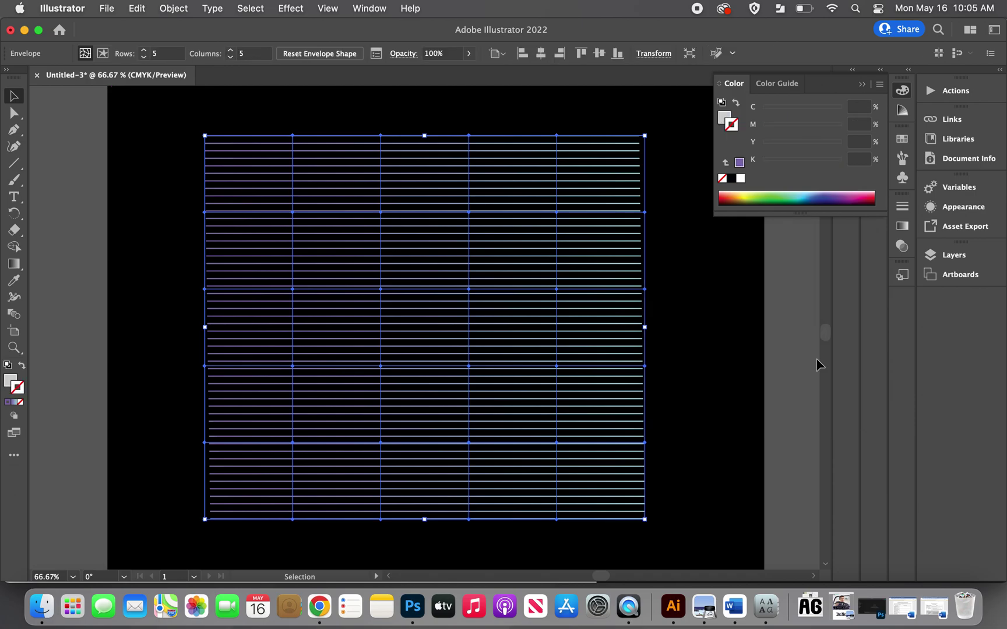
Bend the first interior mesh row into a wave by alternately lowering and raising its four interior points with Direct Selection.
{"action": "left_click", "coordinate": [14, 113]}
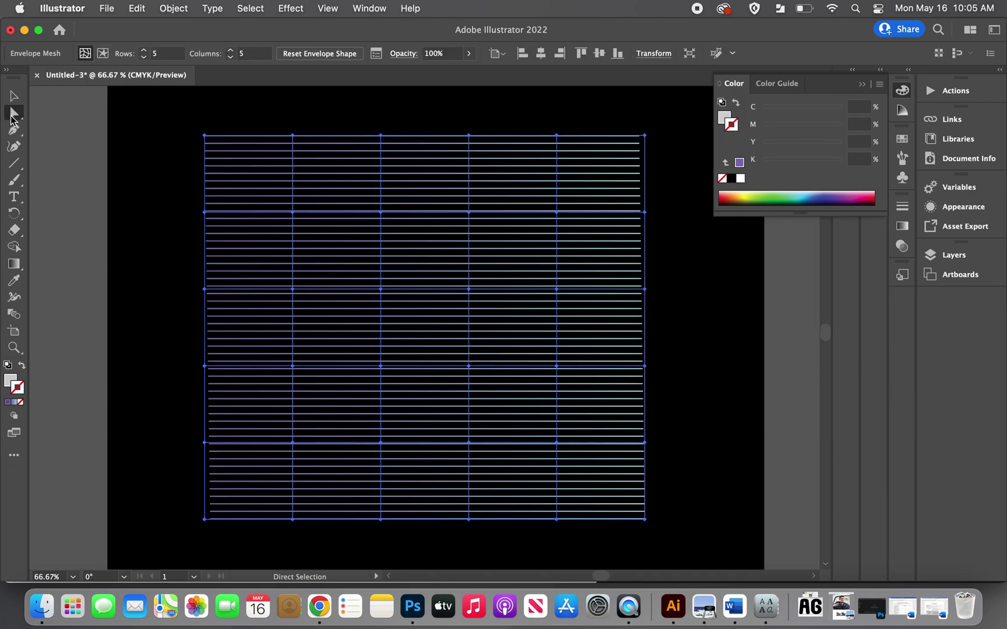
{"action": "left_click_drag", "start_coordinate": [295, 212], "coordinate": [313, 236]}
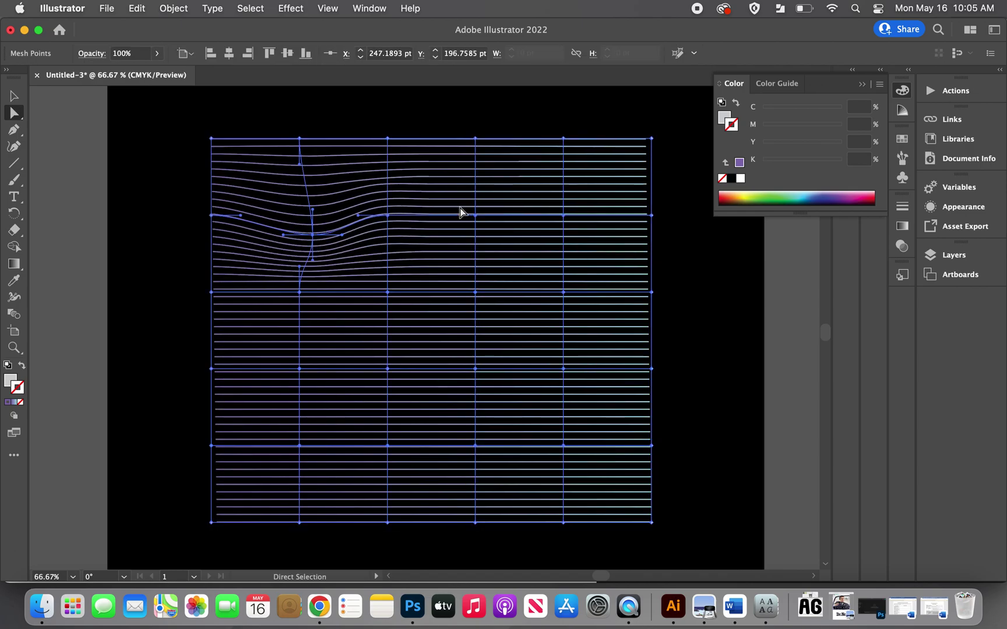
{"action": "left_click_drag", "start_coordinate": [393, 216], "coordinate": [402, 203]}
{"action": "mouse_move", "coordinate": [484, 218]}
{"action": "left_mouse_down"}
{"action": "mouse_move", "coordinate": [475, 225]}
{"action": "mouse_move", "coordinate": [483, 244]}
{"action": "mouse_move", "coordinate": [499, 228]}
{"action": "left_mouse_up"}
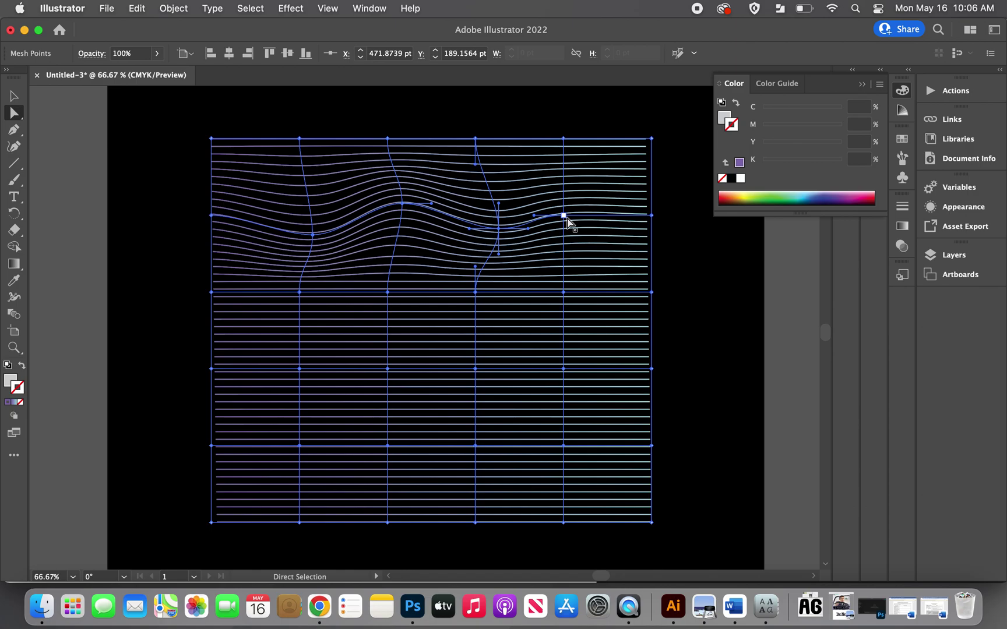
{"action": "left_click_drag", "start_coordinate": [564, 216], "coordinate": [608, 190]}
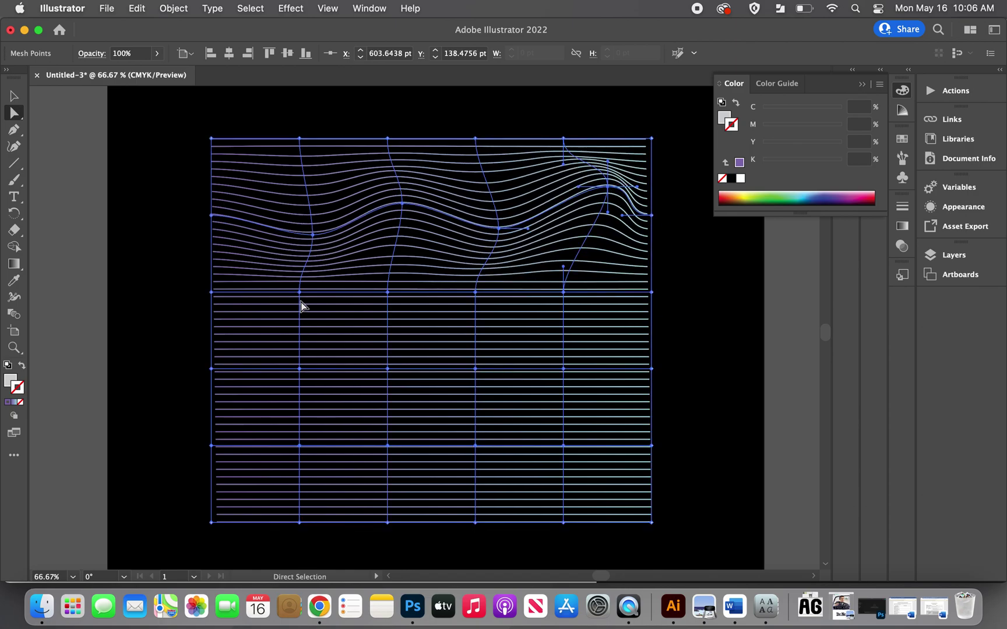
Reshape the second interior mesh row by lowering its first, third and fourth points and moving its second point slightly up and right.
{"action": "left_click_drag", "start_coordinate": [299, 292], "coordinate": [266, 325]}
{"action": "left_click_drag", "start_coordinate": [388, 293], "coordinate": [419, 288]}
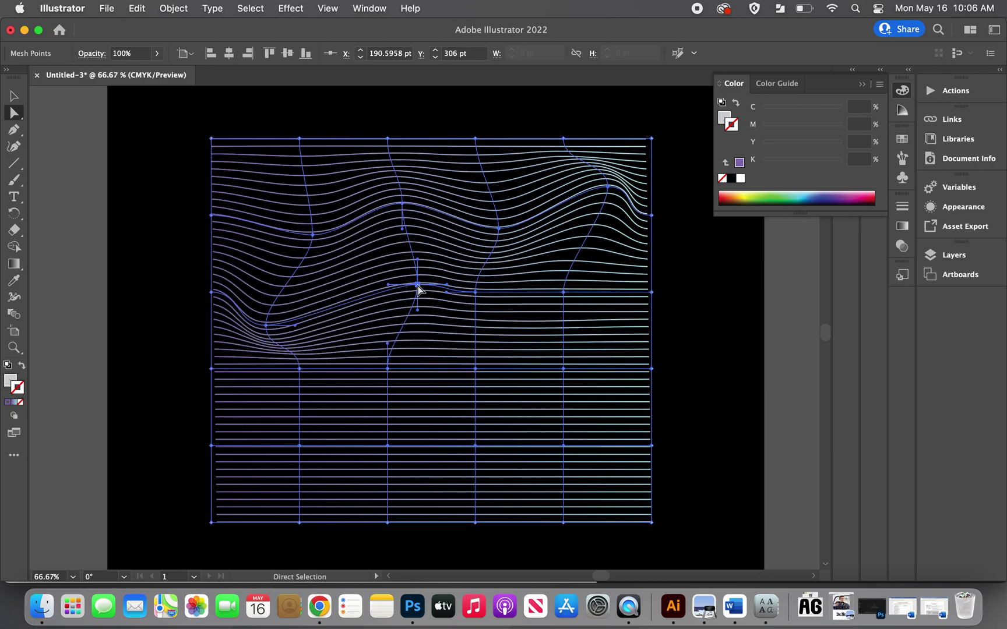
{"action": "left_click_drag", "start_coordinate": [564, 292], "coordinate": [587, 316]}
{"action": "left_click_drag", "start_coordinate": [475, 292], "coordinate": [470, 319]}
Distort the two lower interior mesh rows: raise the third row's second point, lower its fourth, and lower the last row's first, second and fourth points.
{"action": "left_click_drag", "start_coordinate": [388, 368], "coordinate": [392, 345]}
{"action": "left_click_drag", "start_coordinate": [564, 378], "coordinate": [577, 411]}
{"action": "left_click_drag", "start_coordinate": [286, 458], "coordinate": [258, 473]}
{"action": "left_click_drag", "start_coordinate": [385, 445], "coordinate": [413, 464]}
{"action": "left_click", "coordinate": [563, 446]}
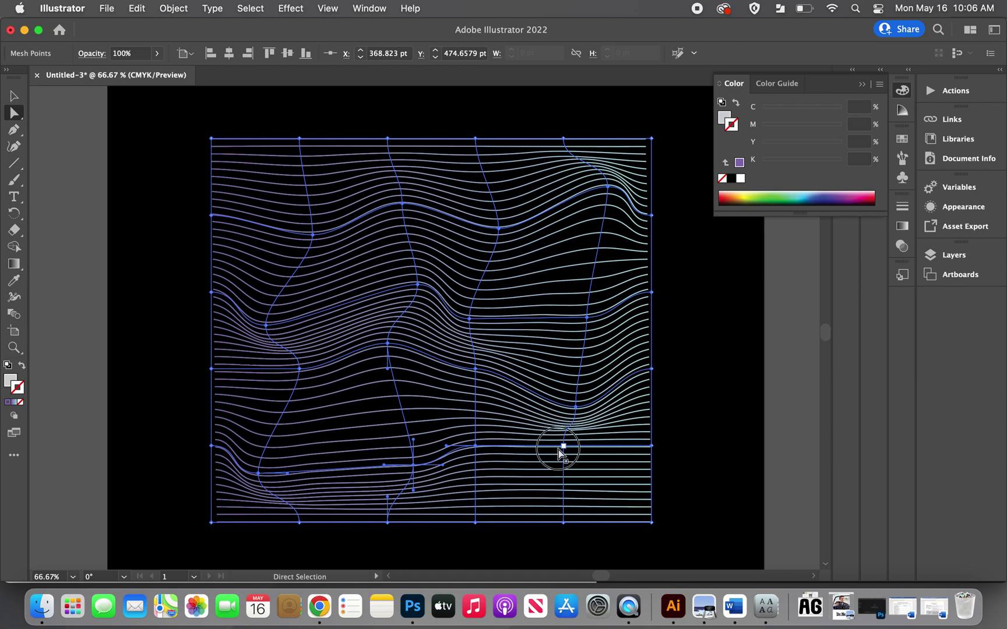
{"action": "left_click_drag", "start_coordinate": [558, 450], "coordinate": [553, 492]}
Refine the first interior mesh row by raising its second point and shifting its first point slightly left and up, then deselect the artwork.
{"action": "left_click", "coordinate": [387, 140]}
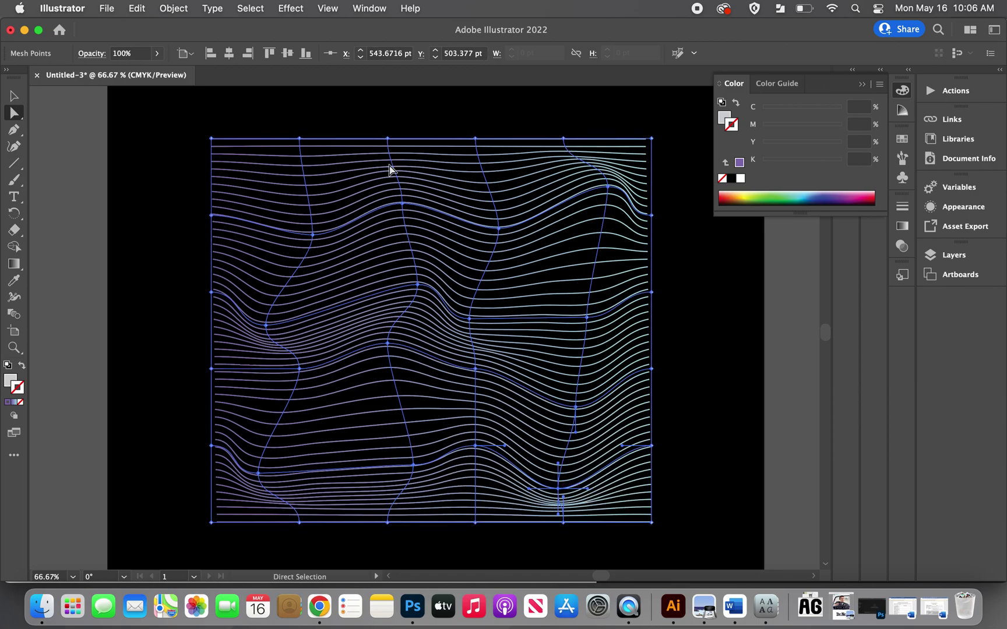
{"action": "left_click_drag", "start_coordinate": [401, 204], "coordinate": [395, 188]}
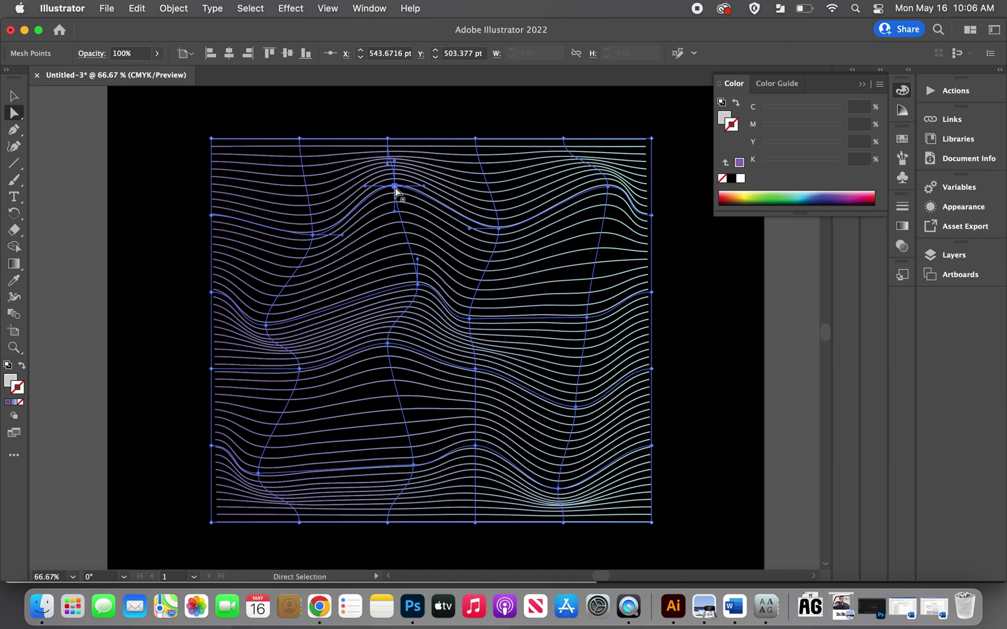
{"action": "left_click", "coordinate": [314, 234]}
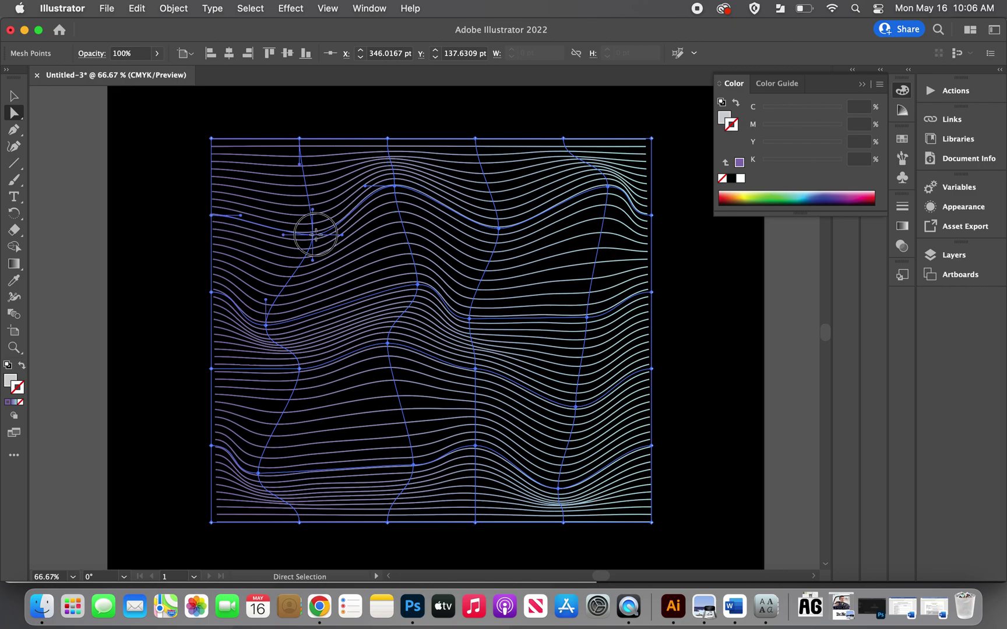
{"action": "left_click_drag", "start_coordinate": [315, 234], "coordinate": [304, 229]}
{"action": "left_click", "coordinate": [723, 319]}
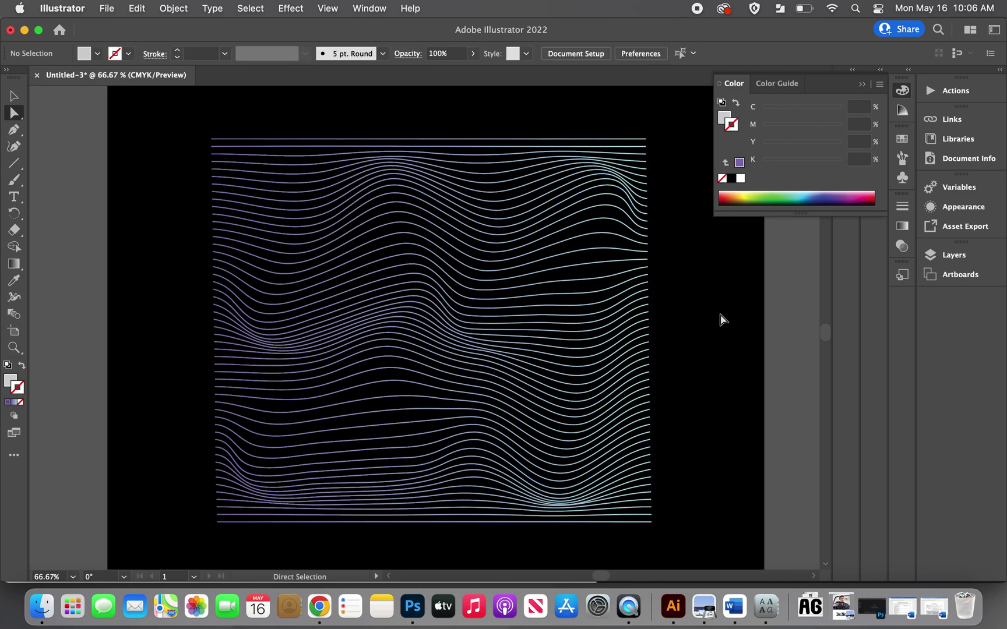
Create a text frame over the wavy line pattern containing the letter R in black Arial Black at 500 pt.
{"action": "key", "text": "super+minus"}
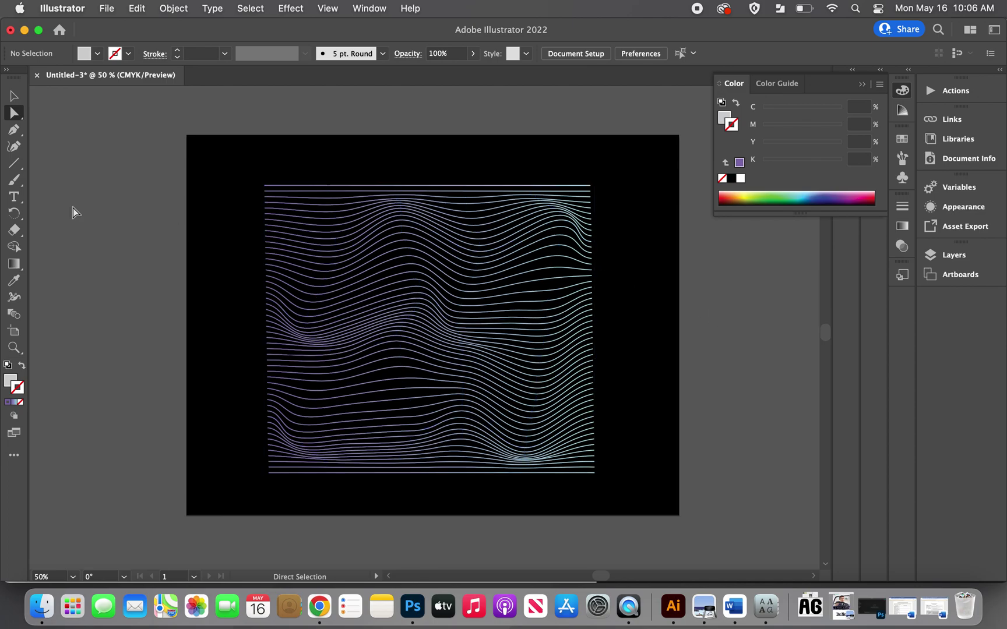
{"action": "left_click", "coordinate": [12, 198]}
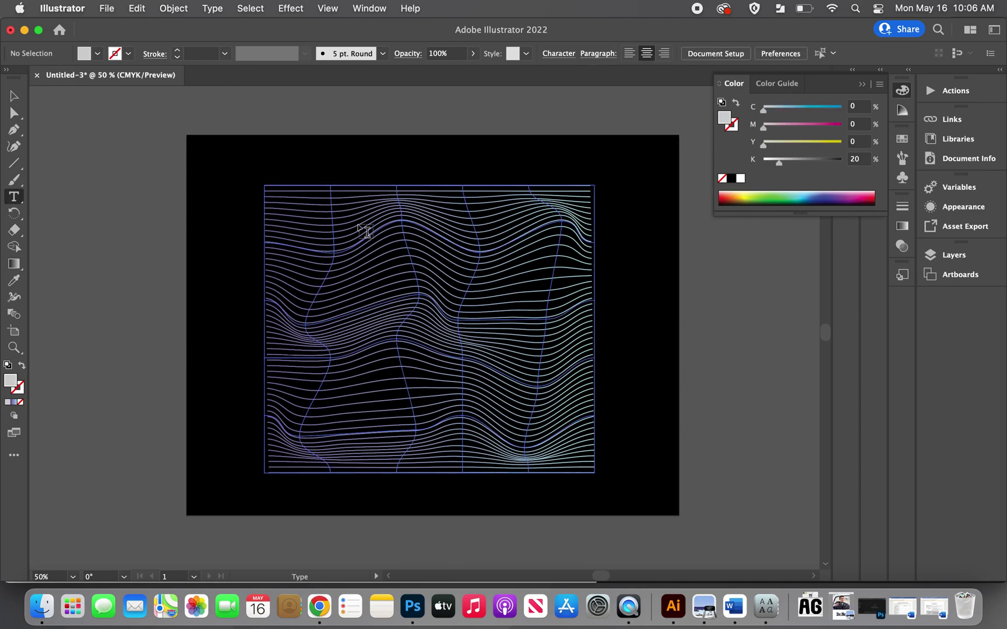
{"action": "left_click_drag", "start_coordinate": [217, 185], "coordinate": [515, 476]}
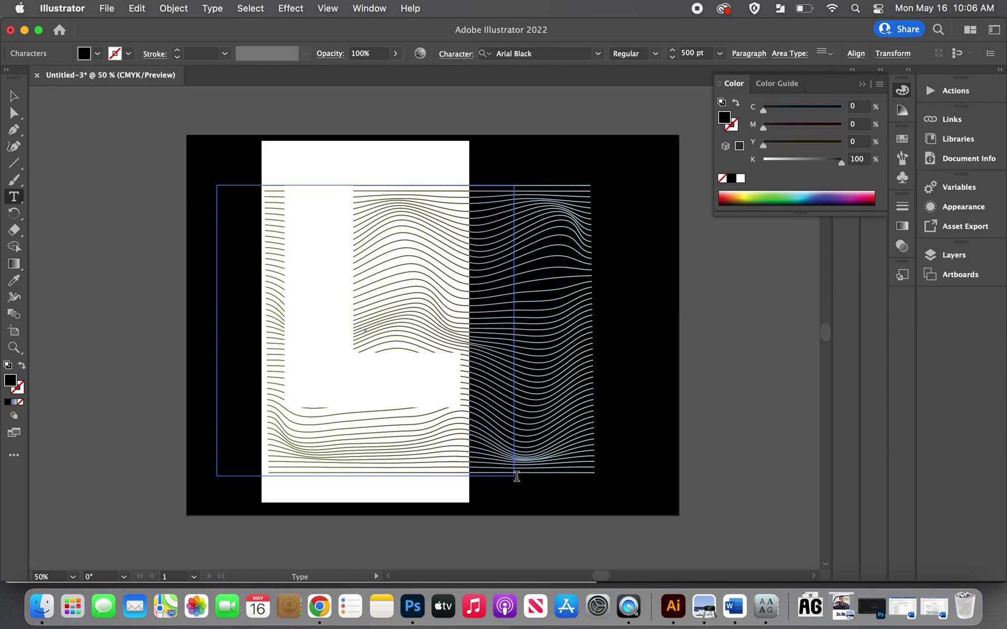
{"action": "type", "text": "R"}
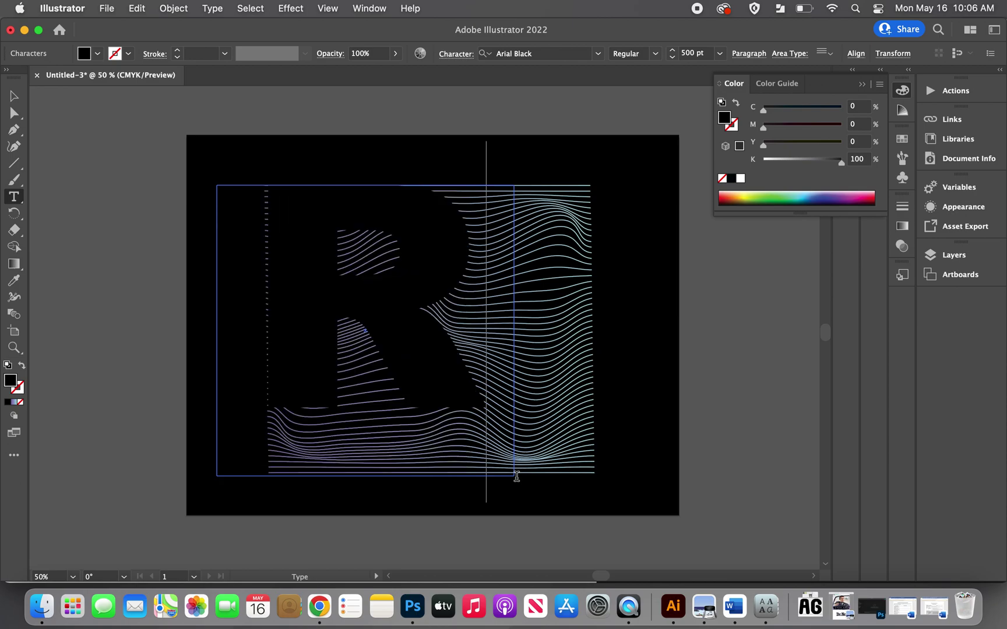
{"action": "left_click", "coordinate": [13, 96]}
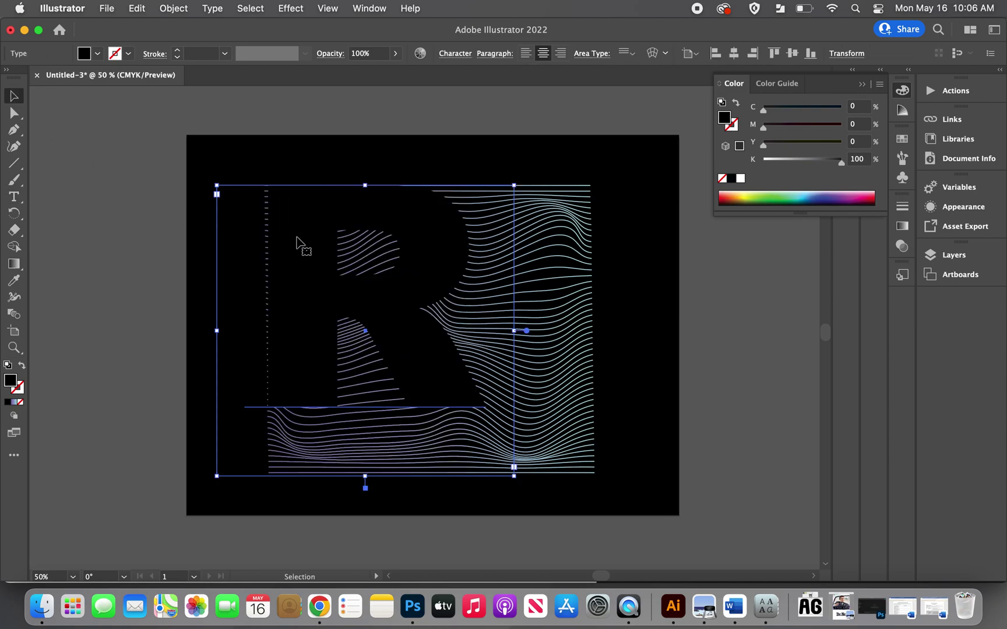
Move the letter R to the middle of the wavy line pattern and extend its text frame slightly up and left.
{"action": "left_click_drag", "start_coordinate": [304, 262], "coordinate": [368, 297]}
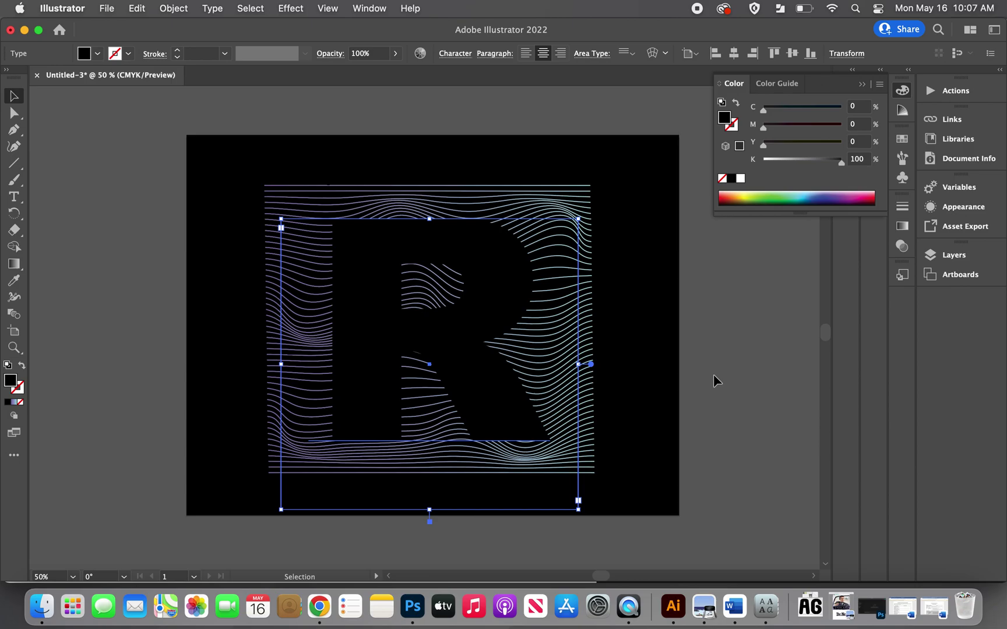
{"action": "left_click", "coordinate": [238, 158]}
{"action": "left_click", "coordinate": [382, 292]}
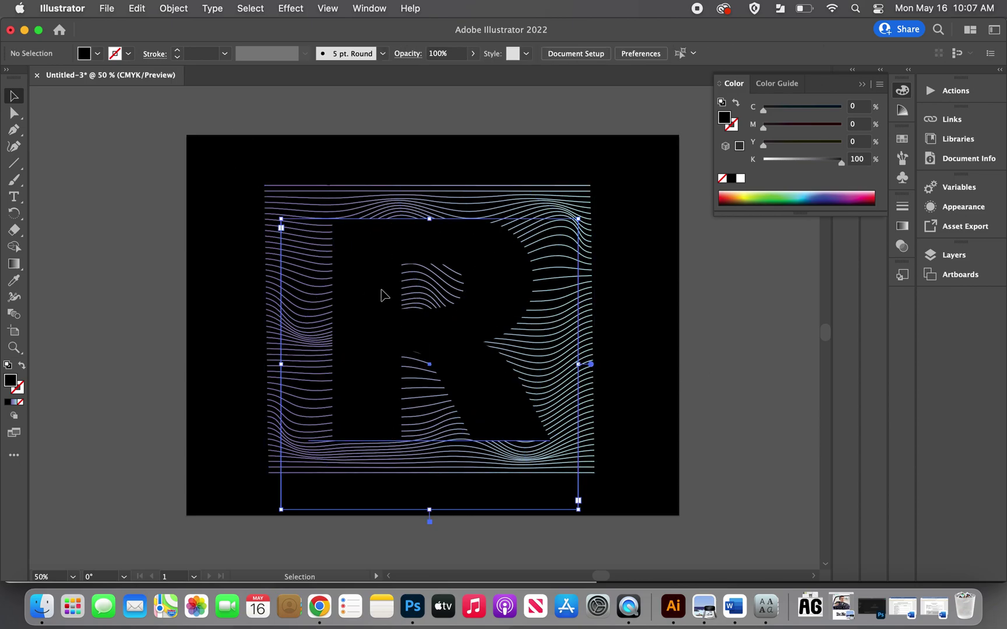
{"action": "left_click", "coordinate": [280, 221], "text": "shift"}
{"action": "left_click_drag", "start_coordinate": [275, 213], "coordinate": [274, 213]}
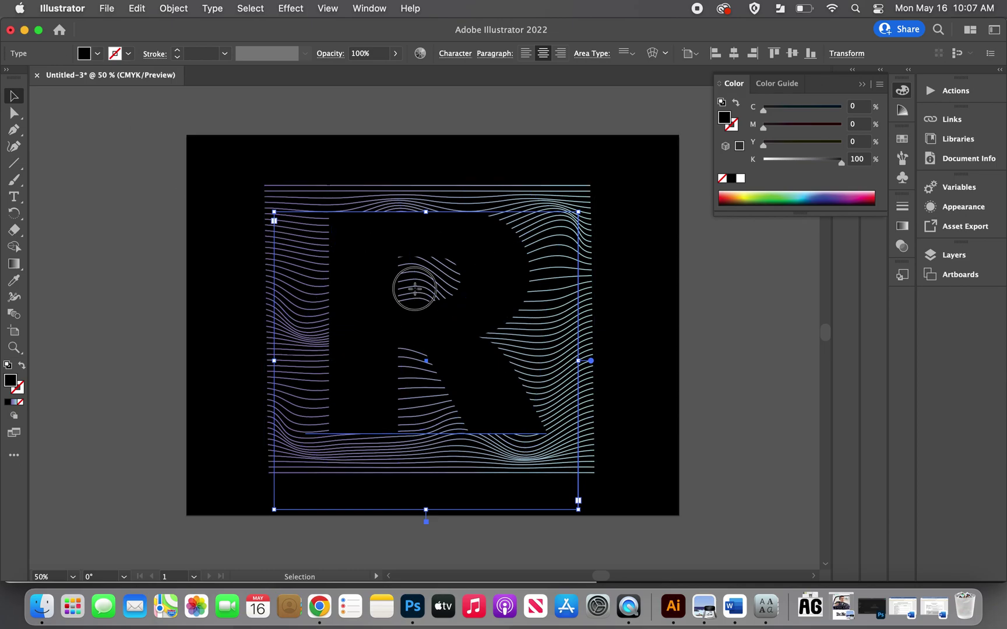
{"action": "mouse_move", "coordinate": [469, 342]}
{"action": "left_mouse_down"}
{"action": "mouse_move", "coordinate": [475, 347]}
{"action": "mouse_move", "coordinate": [469, 341]}
{"action": "left_mouse_up"}
{"action": "left_click", "coordinate": [675, 352]}
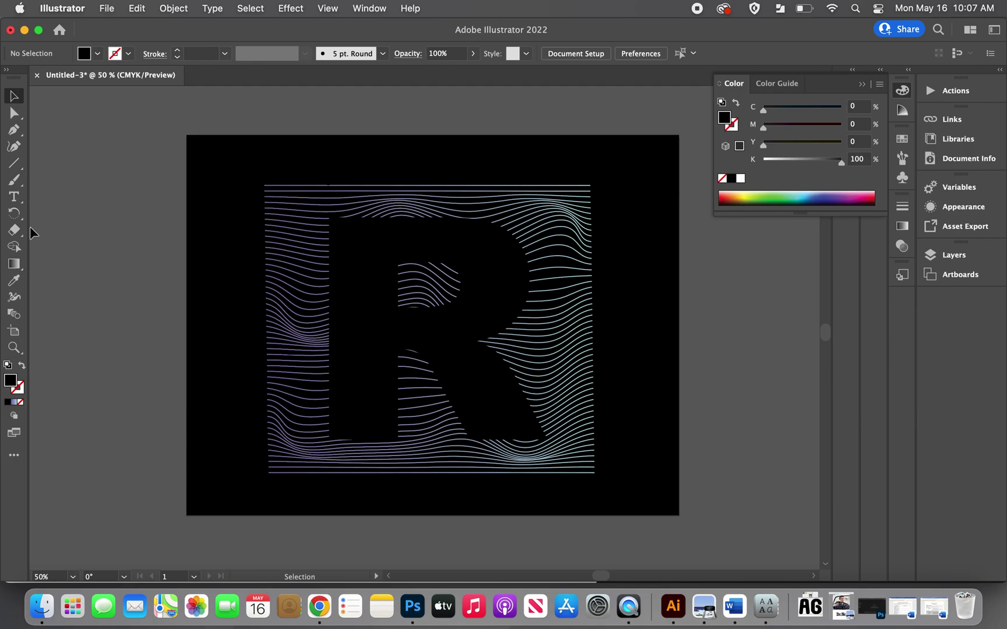
Make a clipping mask from the letter R and the wavy line pattern so the lines fill only the letter.
{"action": "left_click_drag", "start_coordinate": [166, 143], "coordinate": [698, 508]}
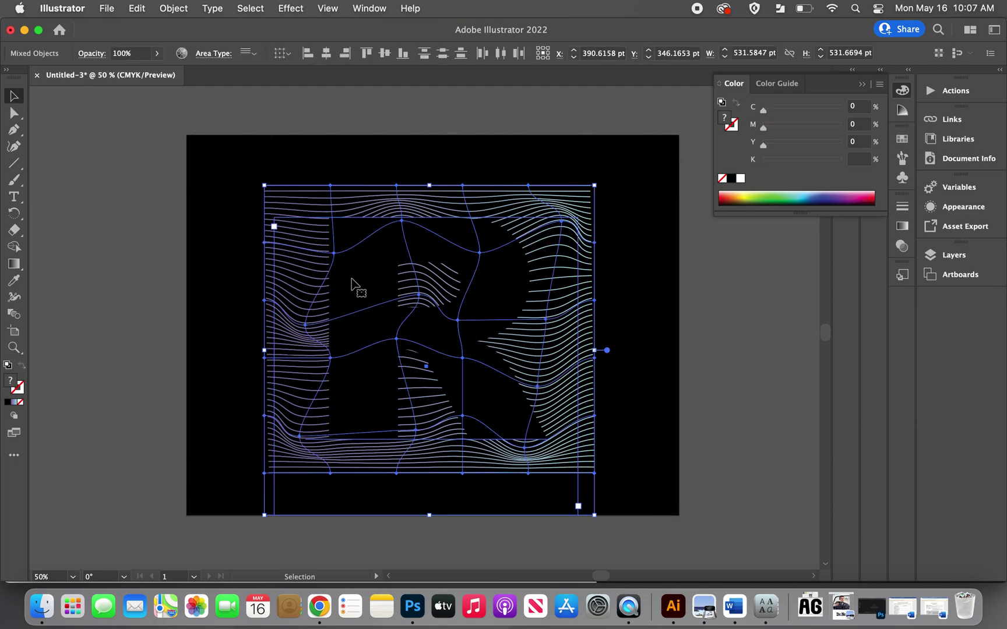
{"action": "left_click", "coordinate": [175, 8]}
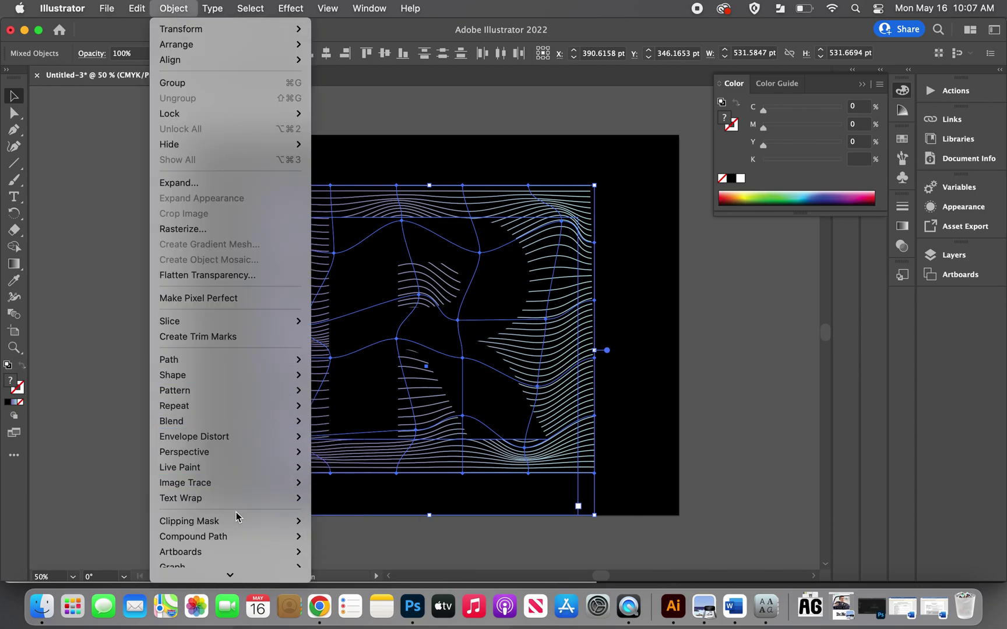
{"action": "mouse_move", "coordinate": [239, 522]}
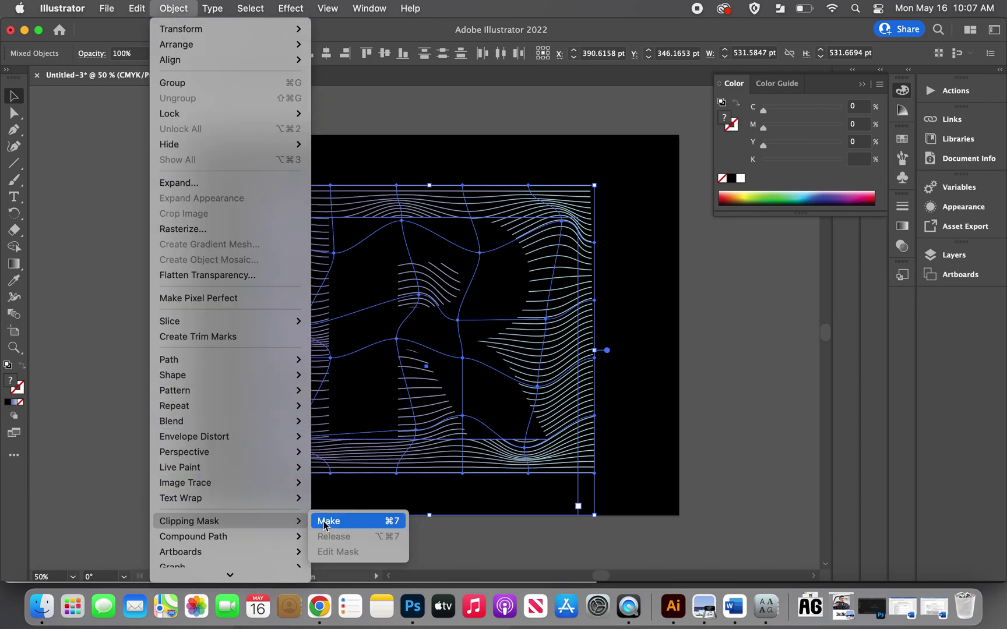
{"action": "left_click", "coordinate": [353, 523]}
{"action": "left_click", "coordinate": [702, 452]}
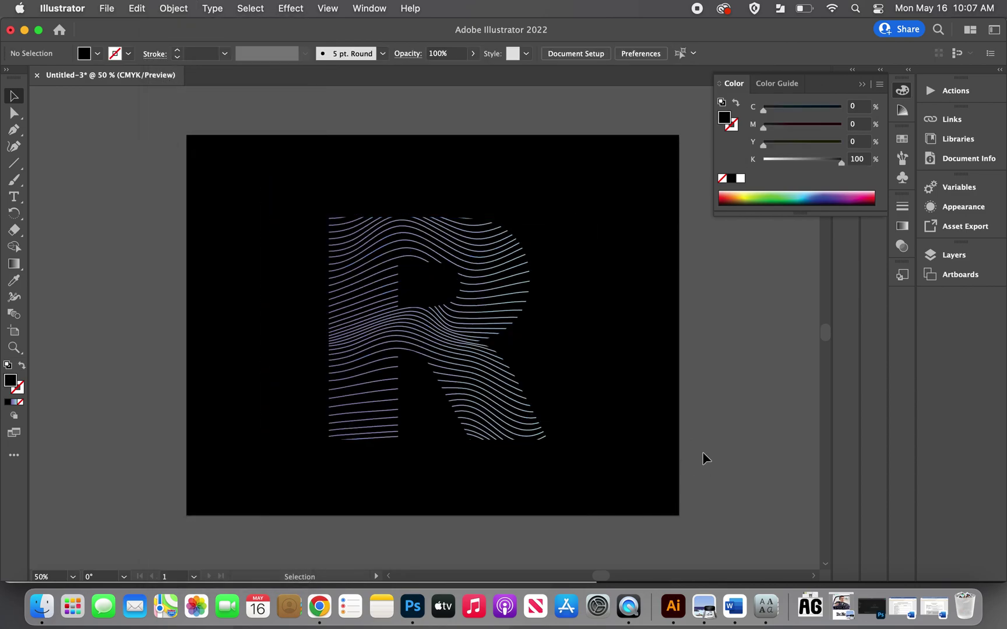
{"action": "key", "text": "super+equal"}
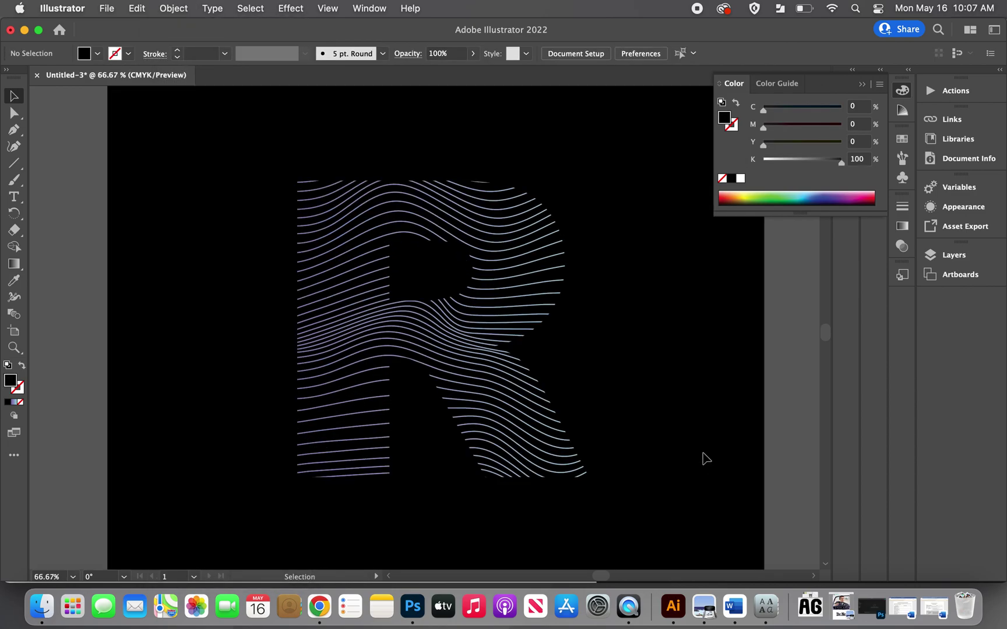